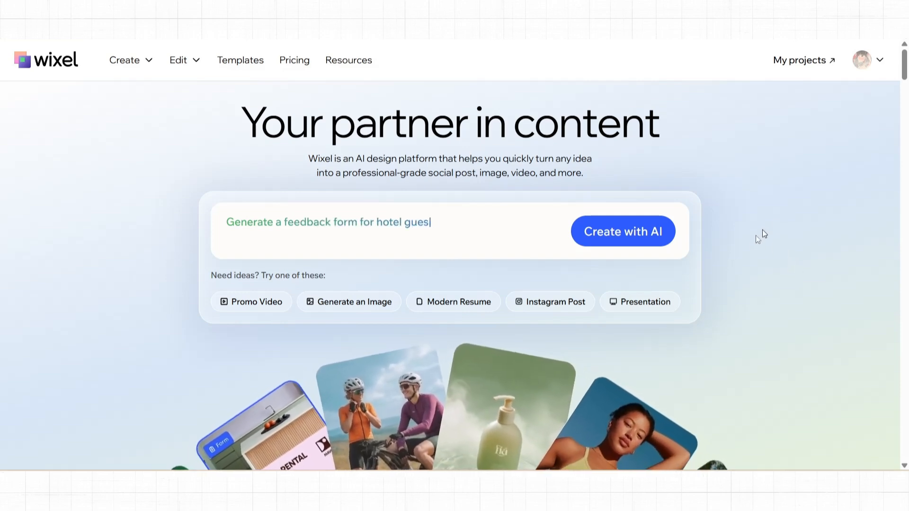
Step: Open Project 5 from the saved projects and switch the Simple Dessert Recipes document to focus view
click(797, 63)
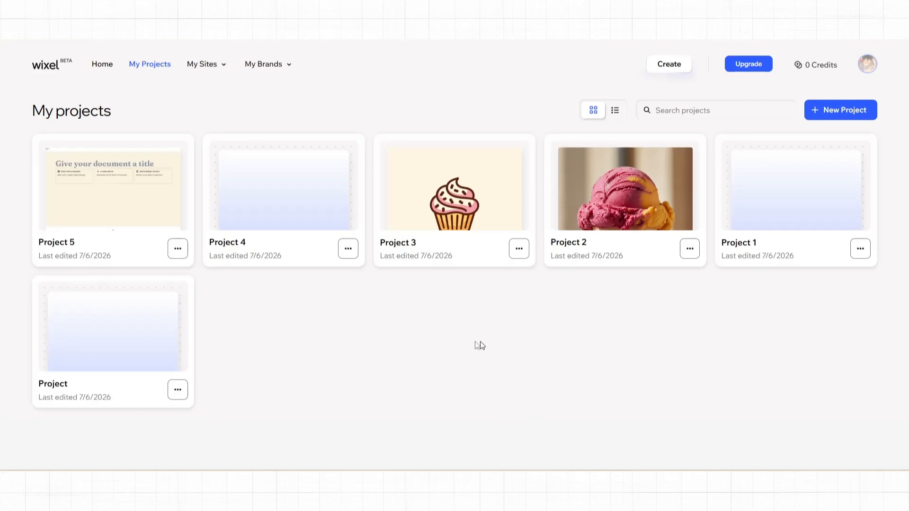
mouse_move(101, 179)
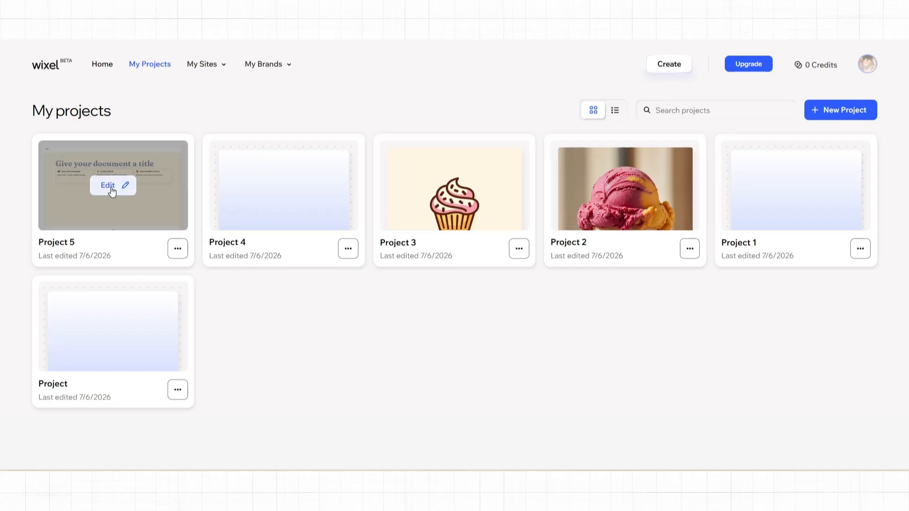
click(112, 191)
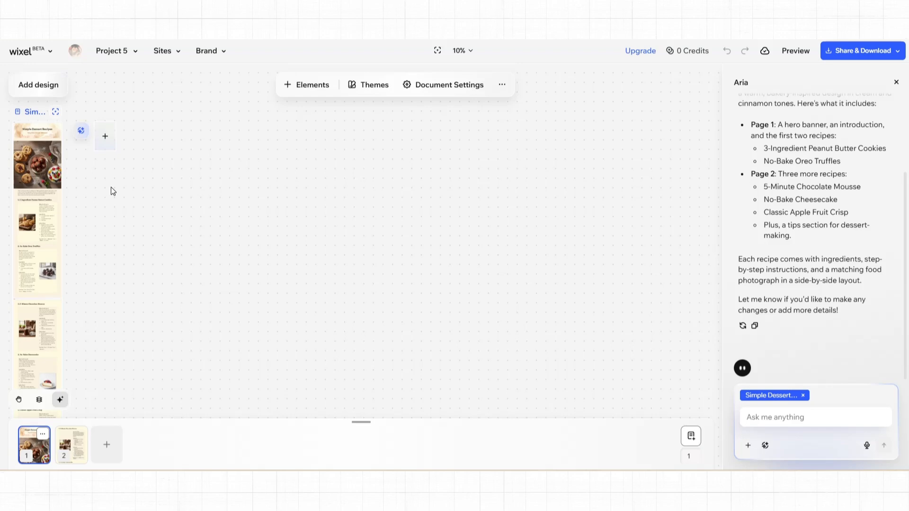
click(55, 112)
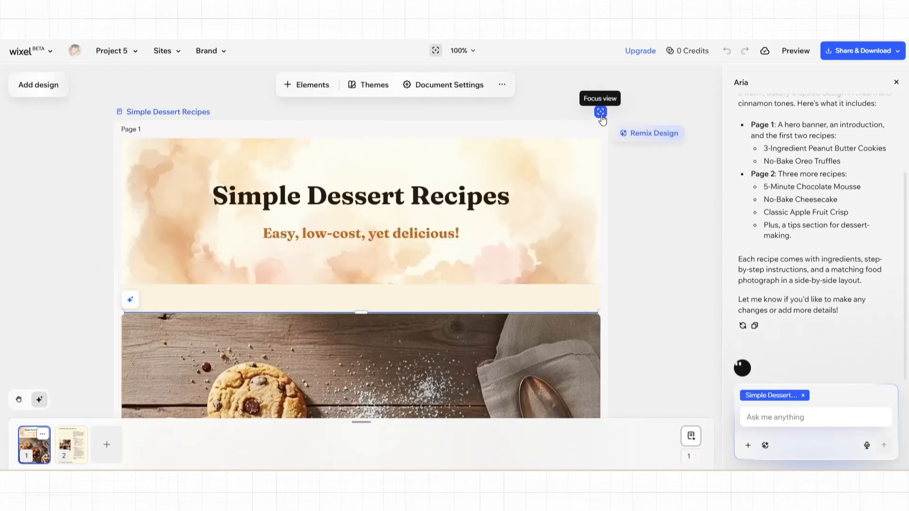
Step: Try adding "Start typing..." at the beginning of the introduction paragraph below the hero photo
scroll(474, 195, up, 1)
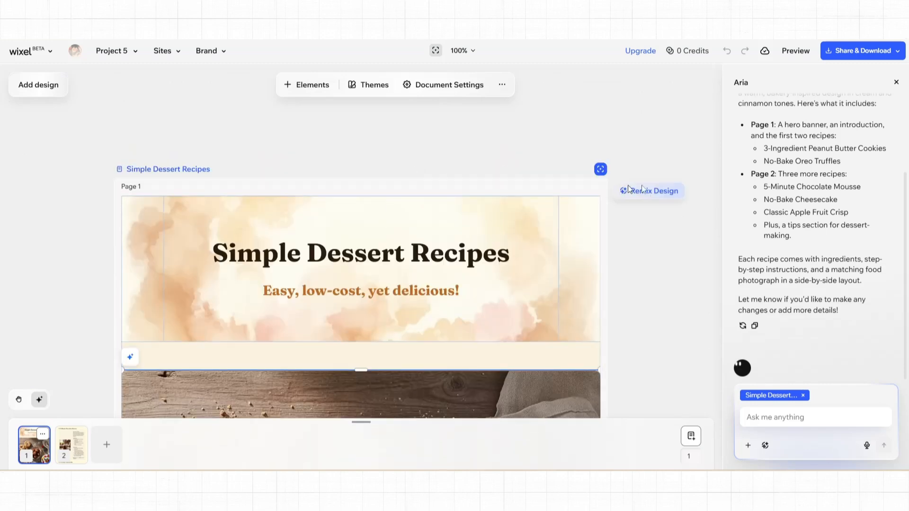
scroll(671, 304, down, 2)
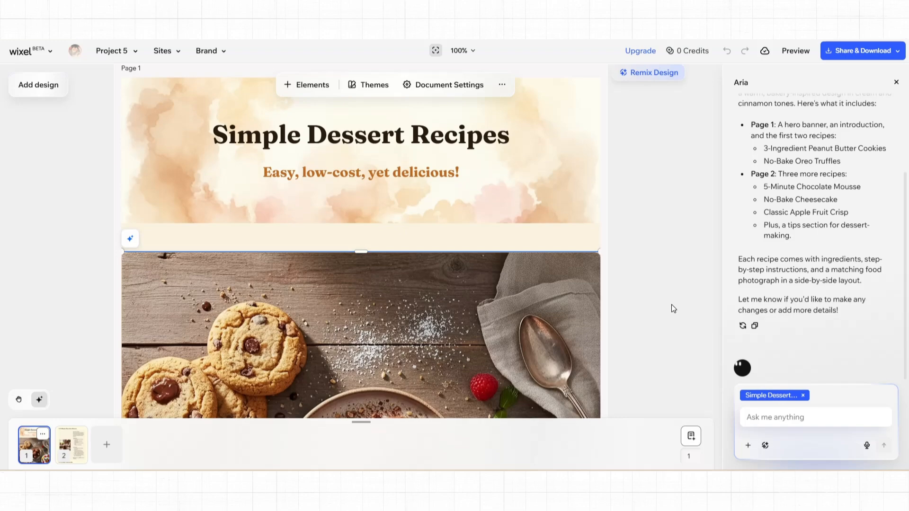
scroll(671, 305, down, 8)
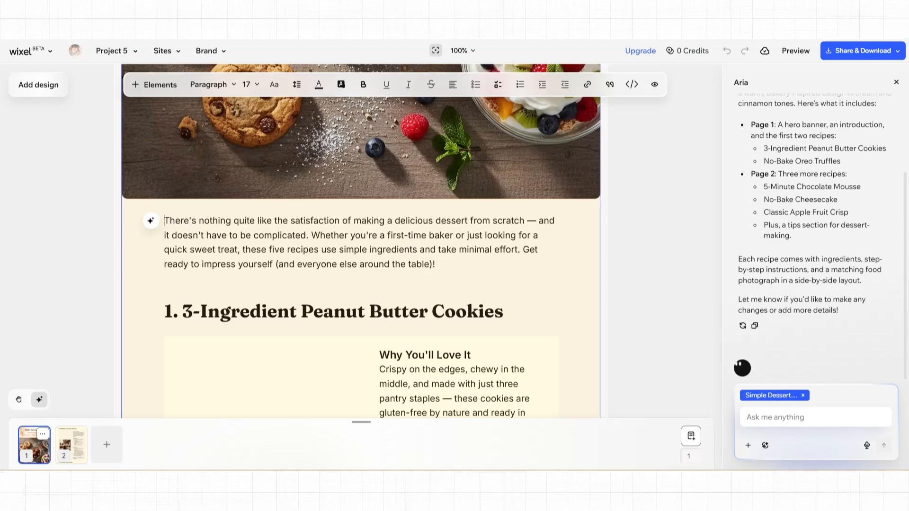
text(Start t)
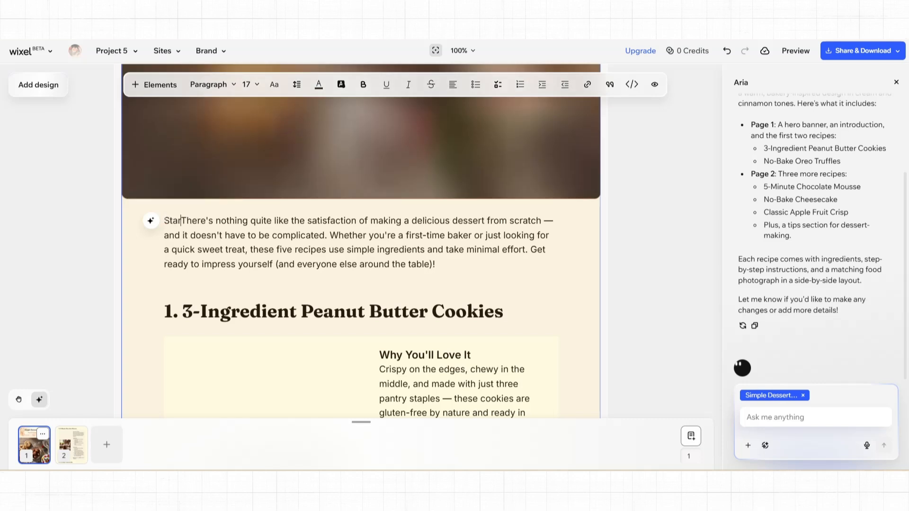
text(yping...)
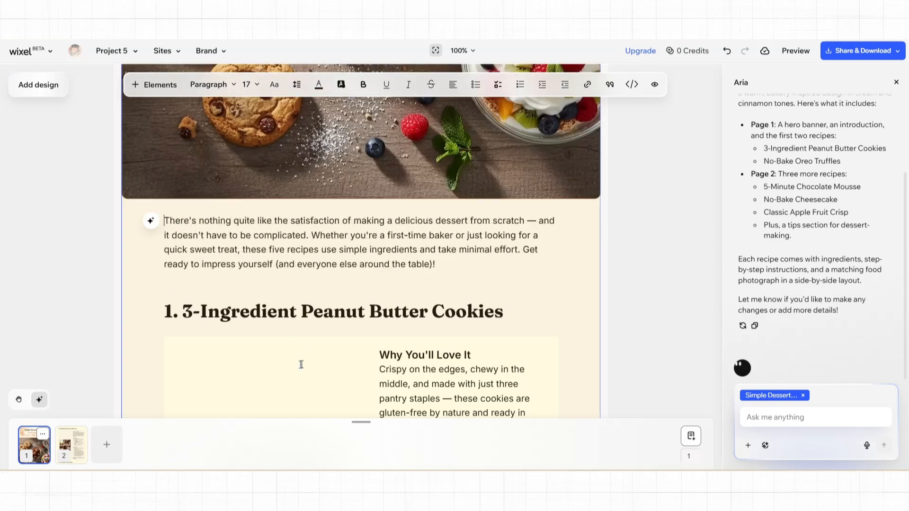
mouse_move(151, 221)
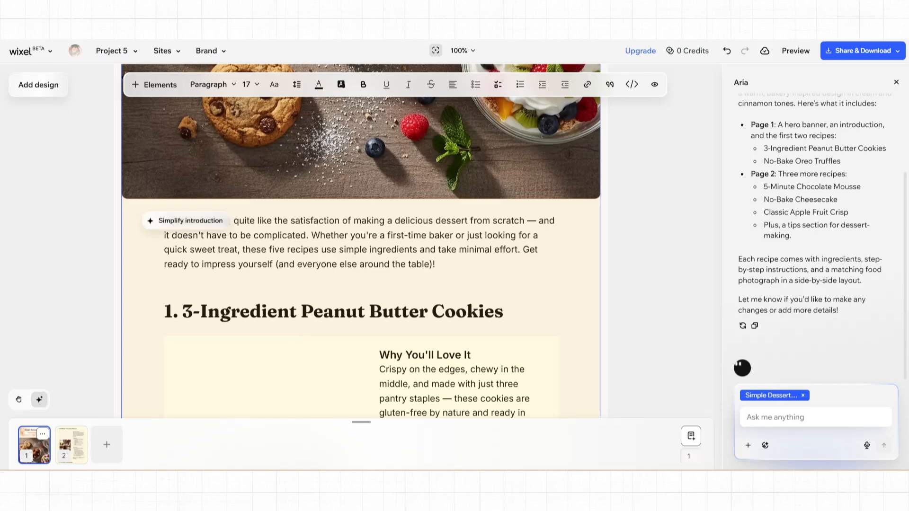
Step: Search the document elements for "cake" and narrow the results to vector art
scroll(150, 220, down, 9)
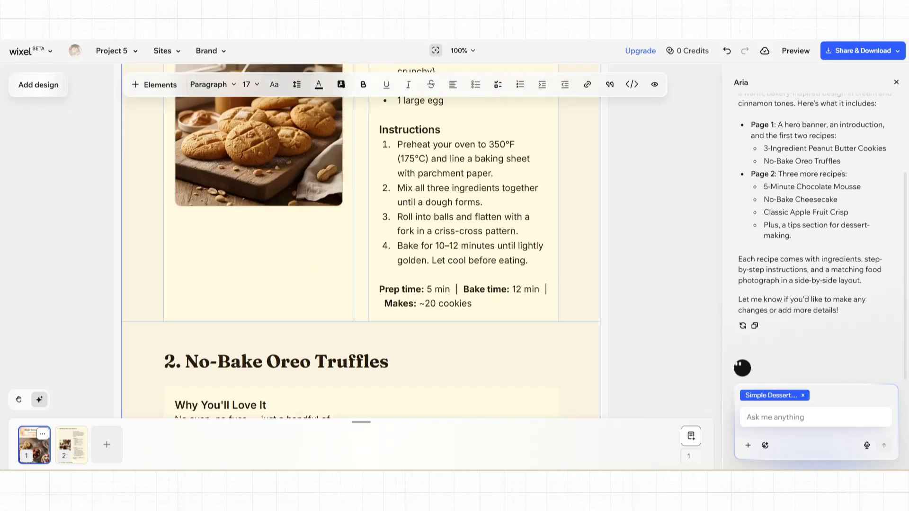
scroll(361, 237, down, 4)
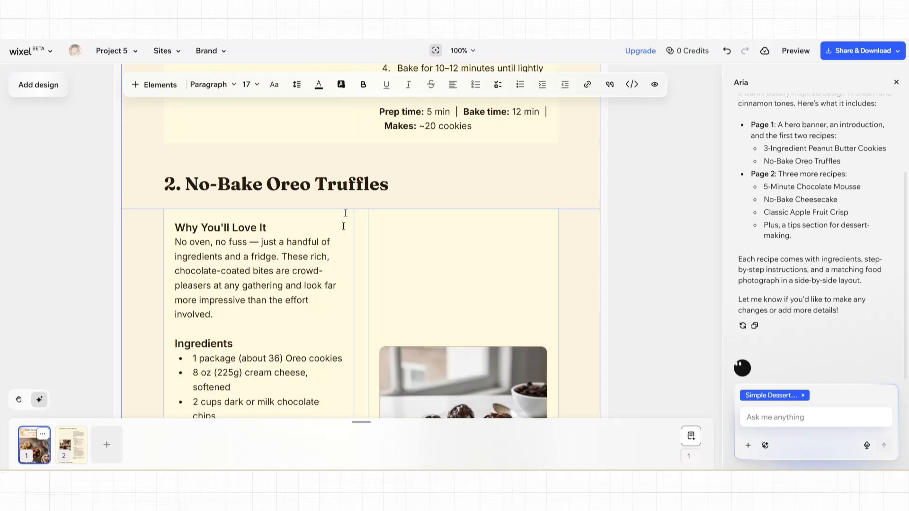
click(152, 88)
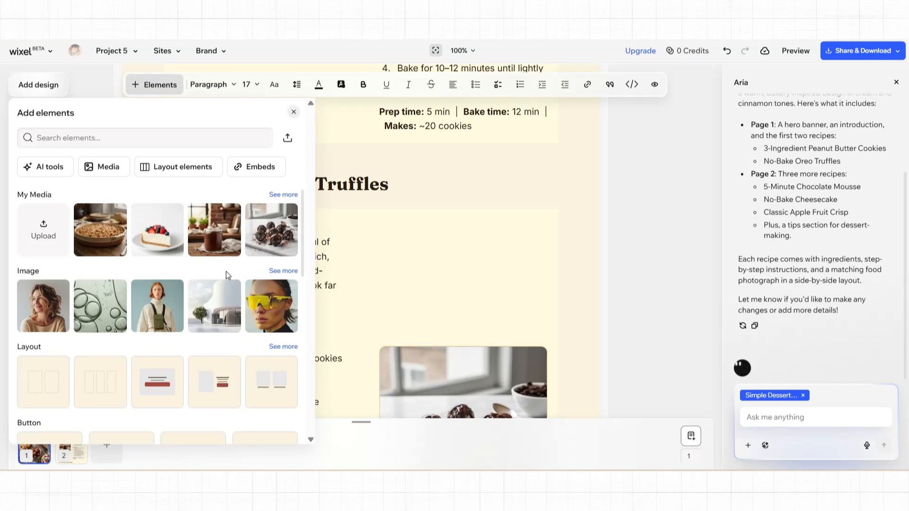
click(53, 142)
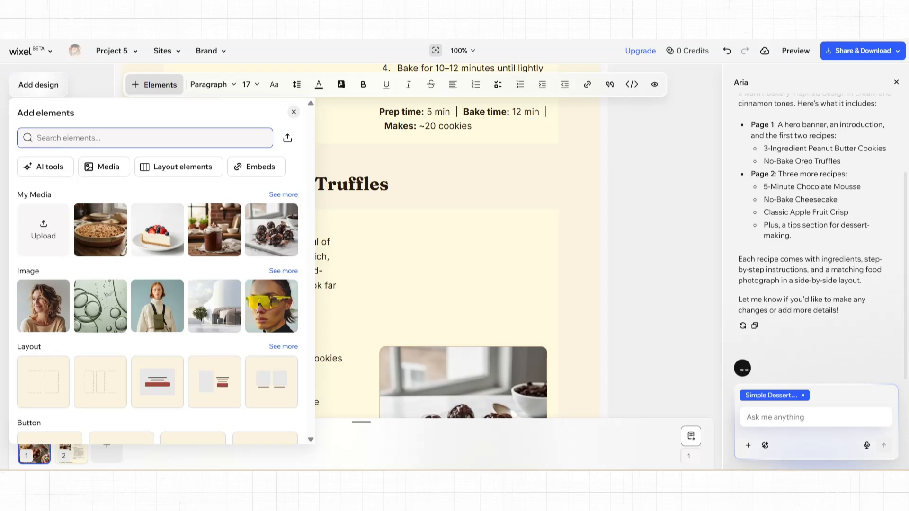
text(cake)
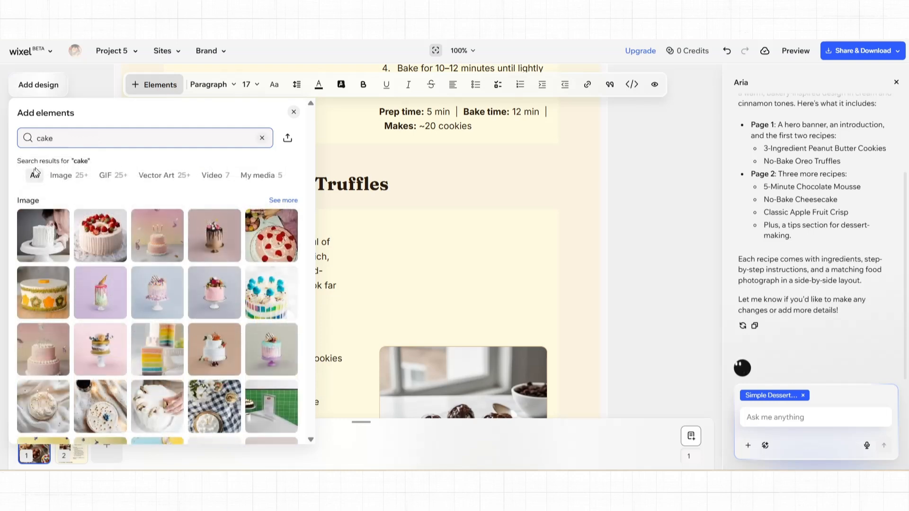
click(163, 178)
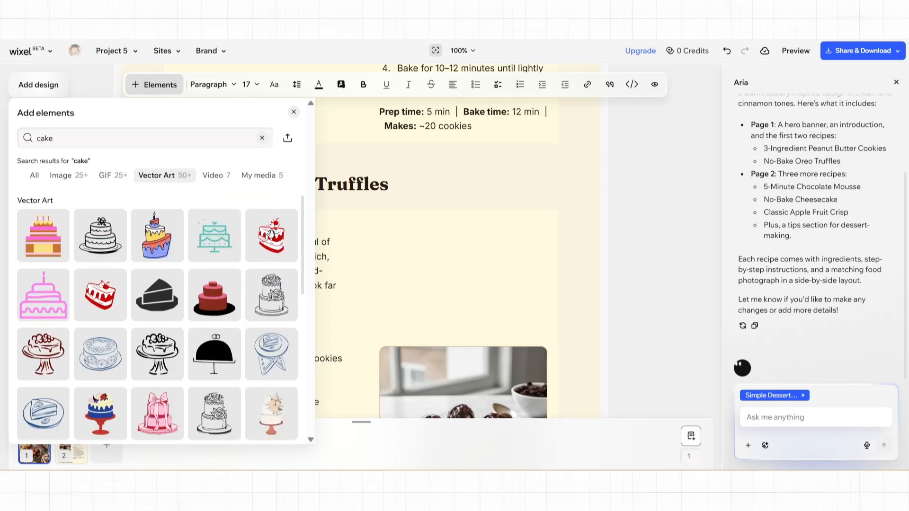
Step: Place the red cake slice with the cherry above the introduction paragraph, with a blank line between them
drag(275, 232, 530, 196)
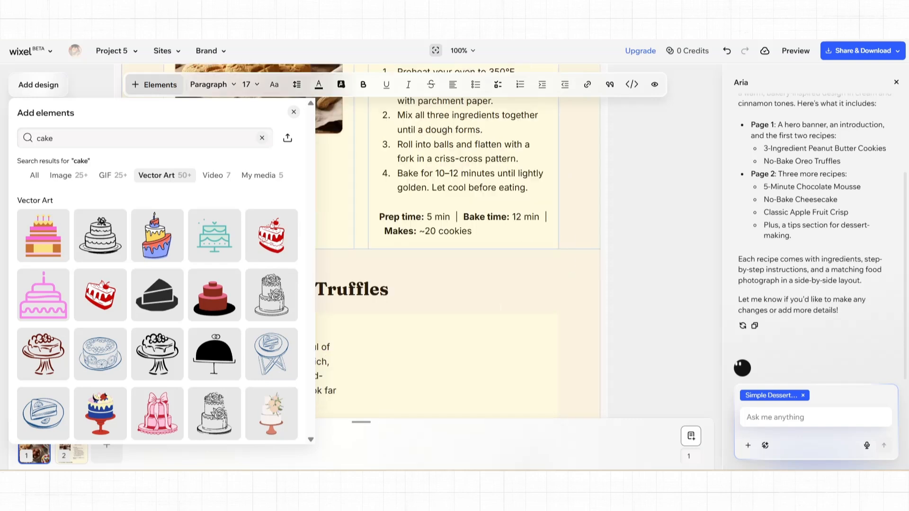
drag(415, 229, 382, 298)
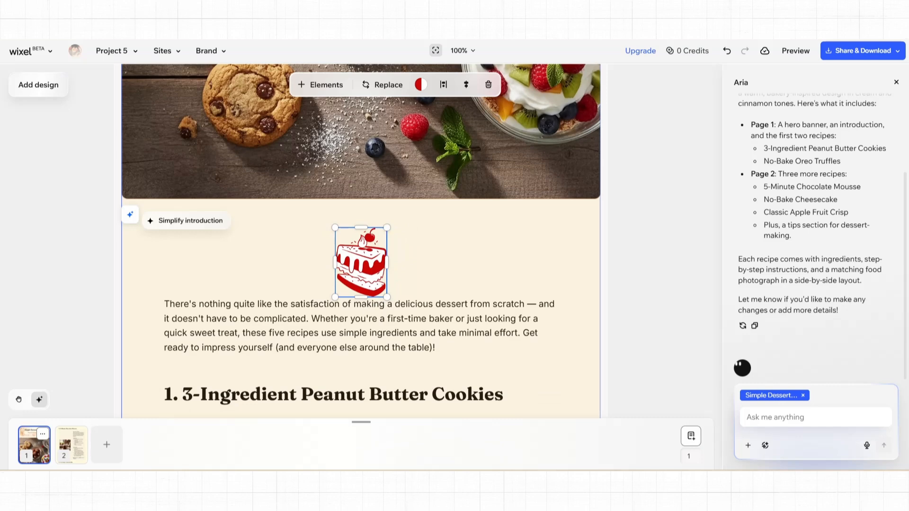
click(384, 300)
key(Up)
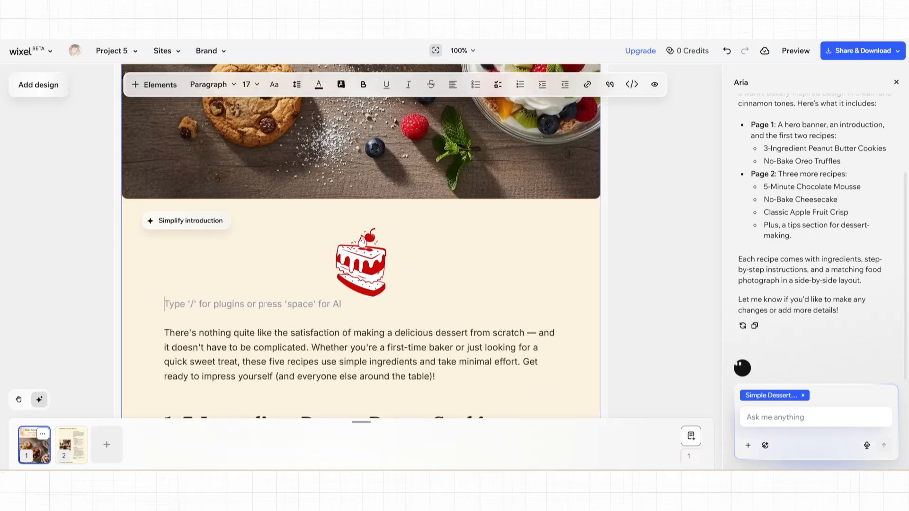
key(BackSpace)
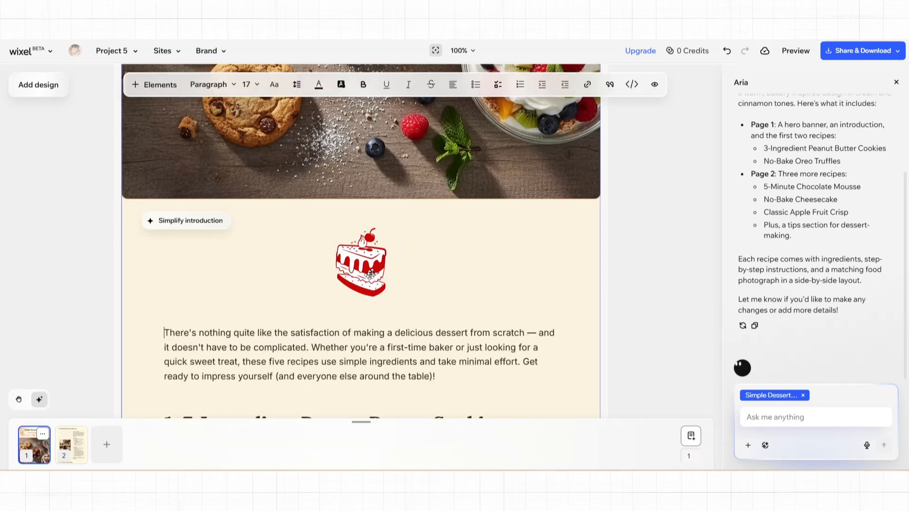
click(360, 249)
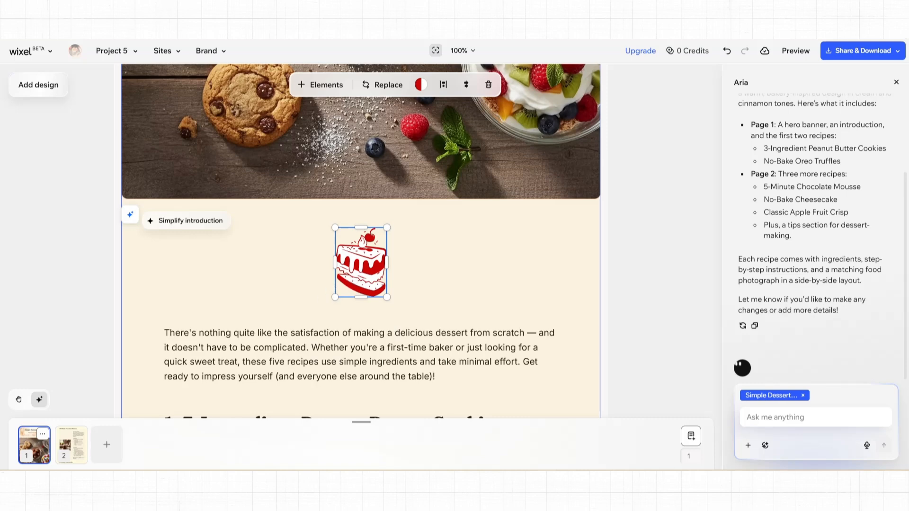
click(311, 304)
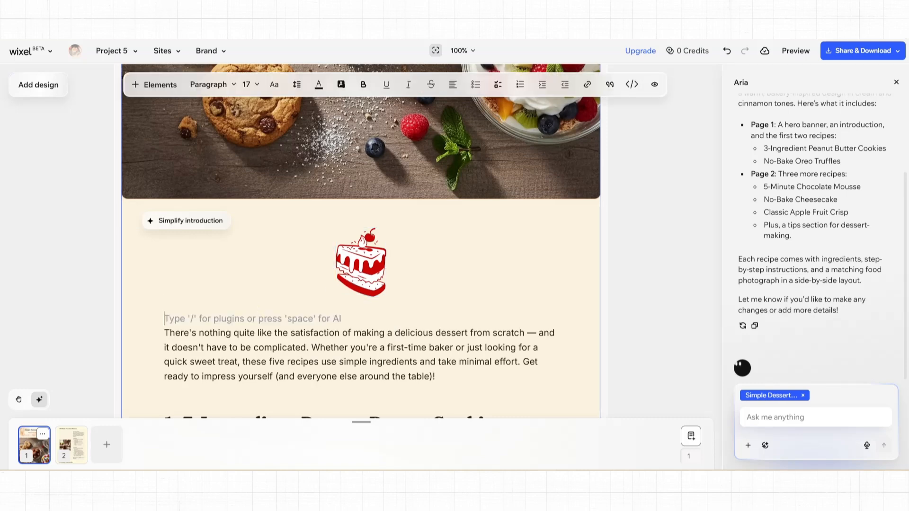
key(Return)
key(BackSpace)
Step: Enlarge the cake slice illustration slightly and change its red fill to the tan palette color #D4A373
click(368, 255)
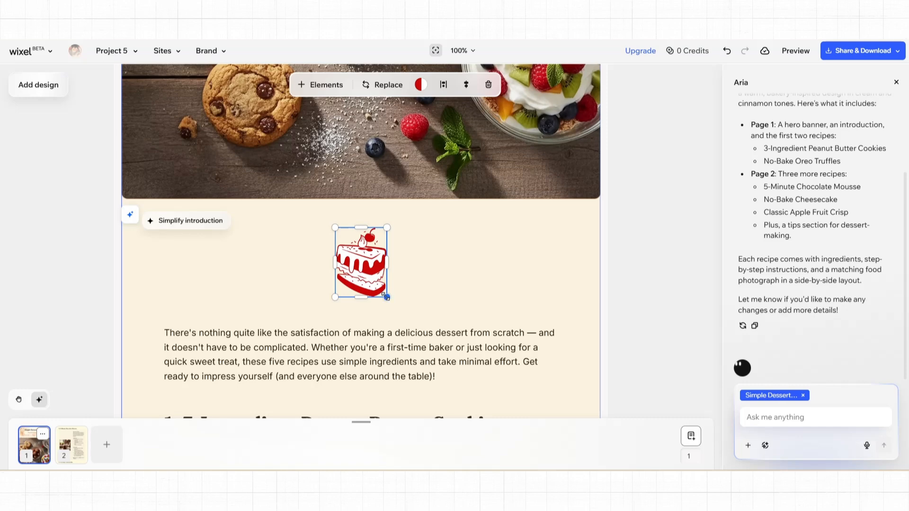
drag(387, 297, 397, 313)
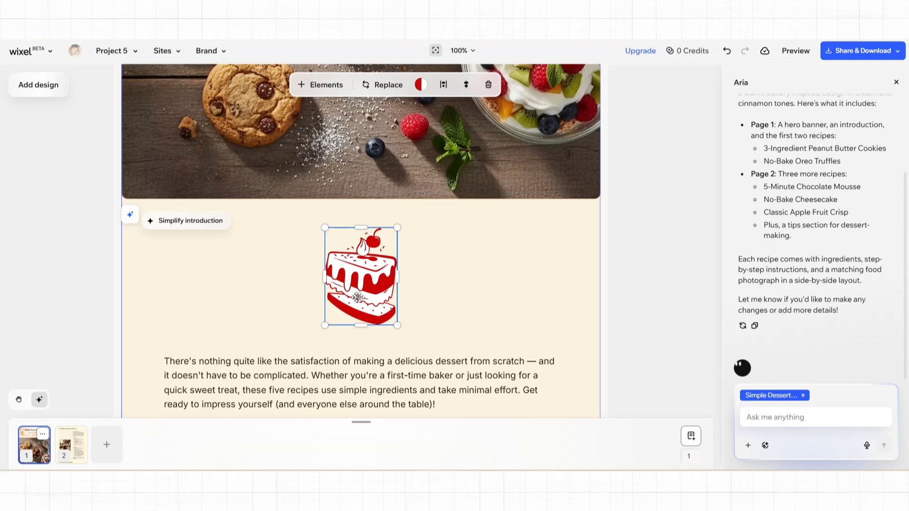
click(421, 85)
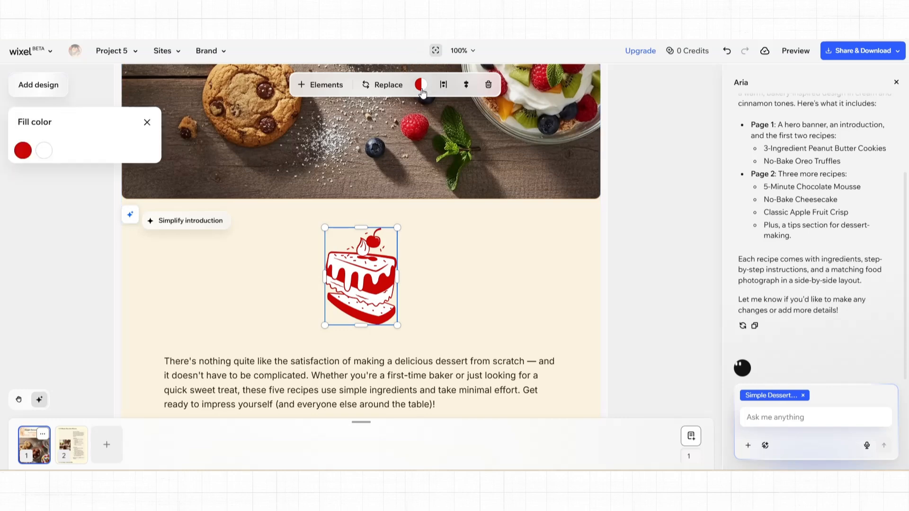
click(23, 150)
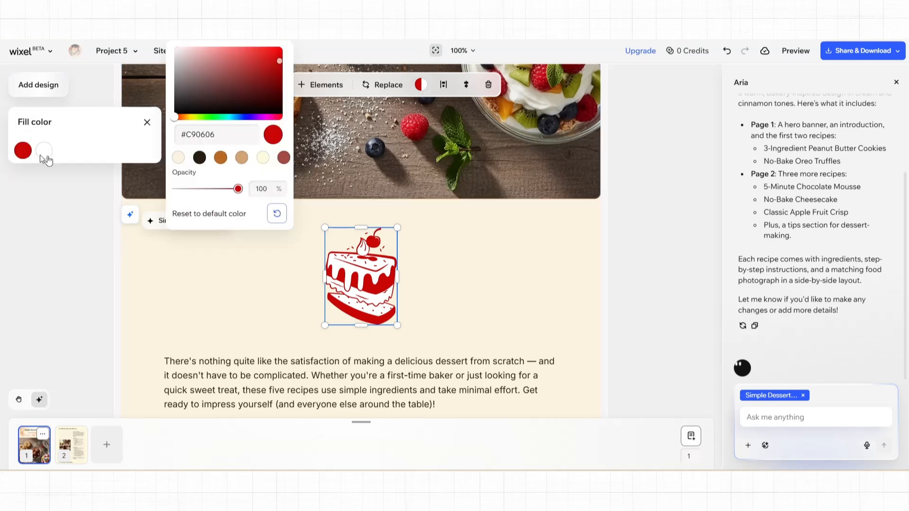
click(241, 158)
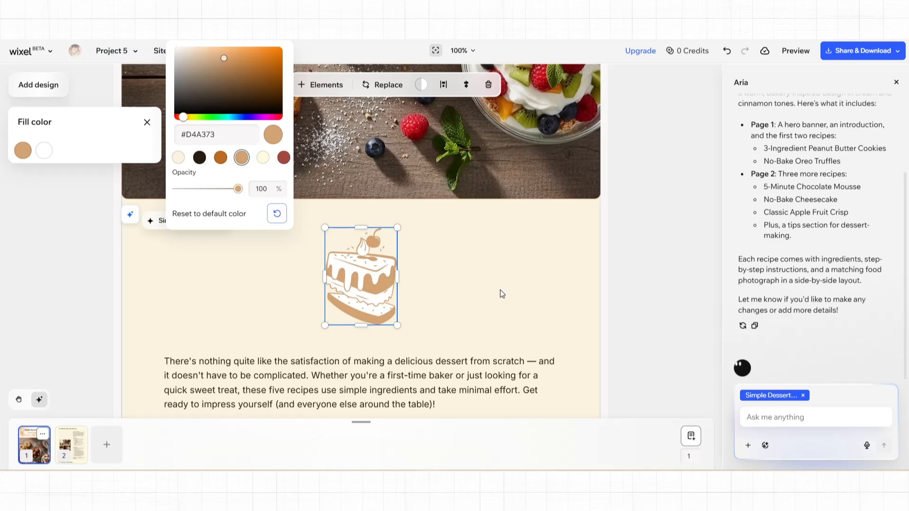
key(Escape)
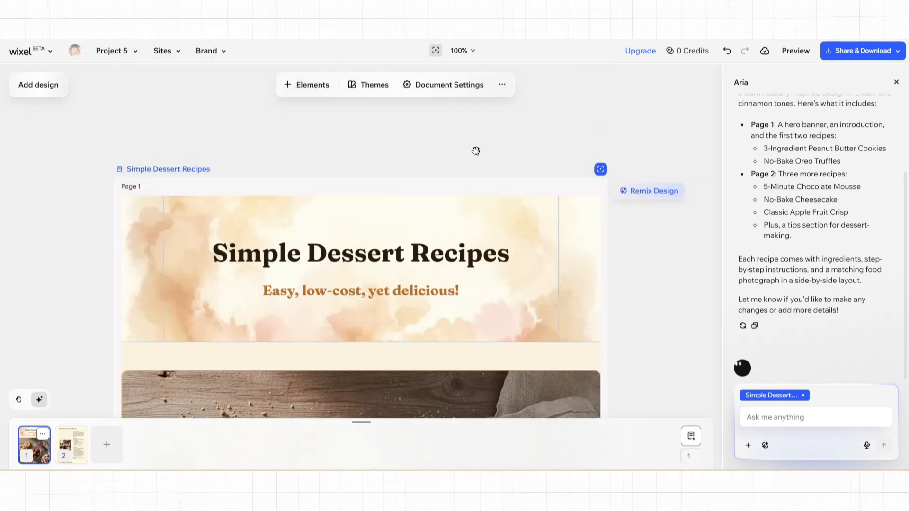
Step: Browse the themes available for the recipe document
click(377, 91)
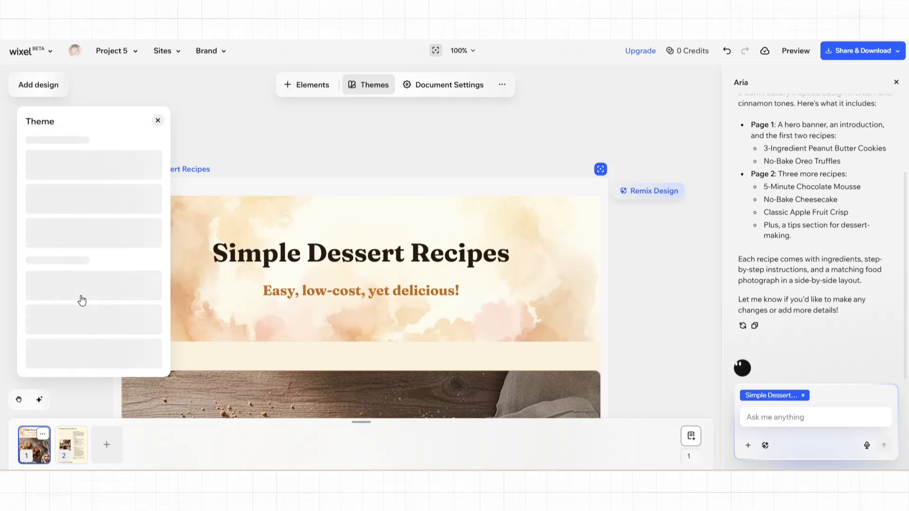
scroll(95, 274, down, 5)
scroll(115, 241, up, 4)
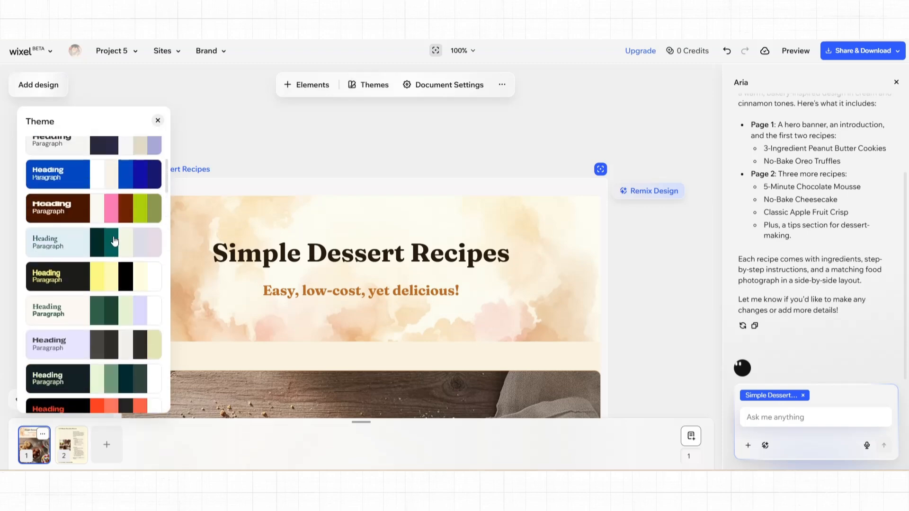
scroll(115, 241, up, 3)
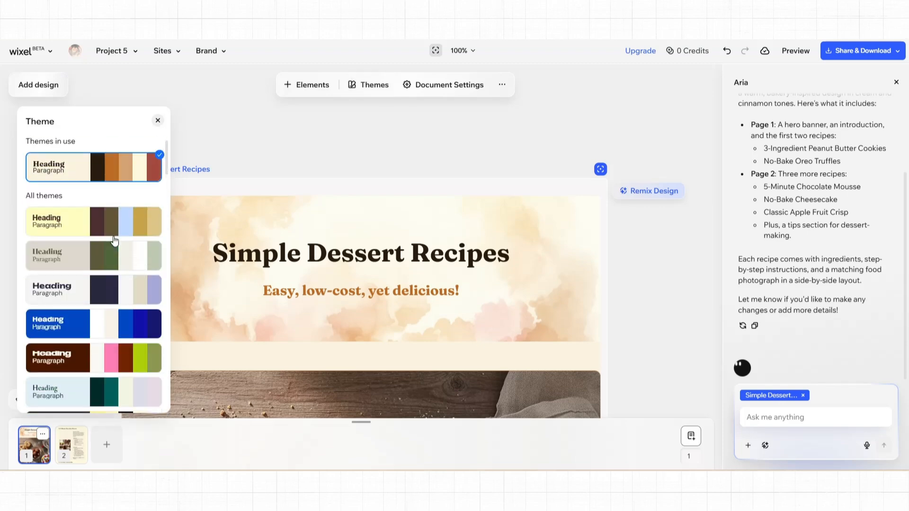
Step: Open the theme in use for editing and review its color palette and its heading and paragraph fonts
mouse_move(94, 171)
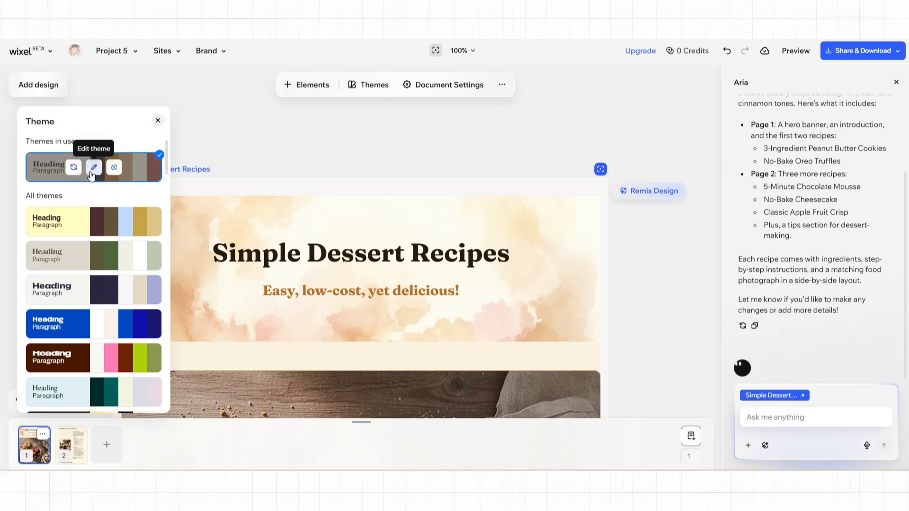
click(97, 169)
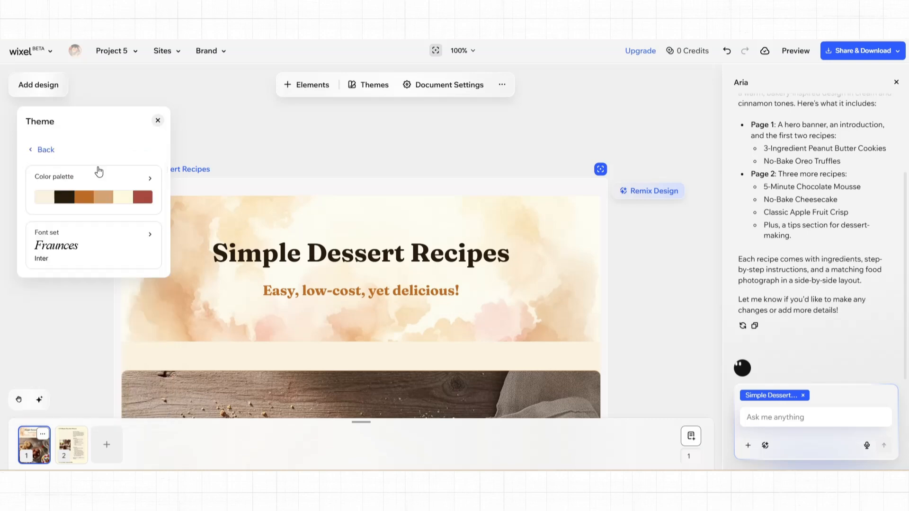
click(87, 190)
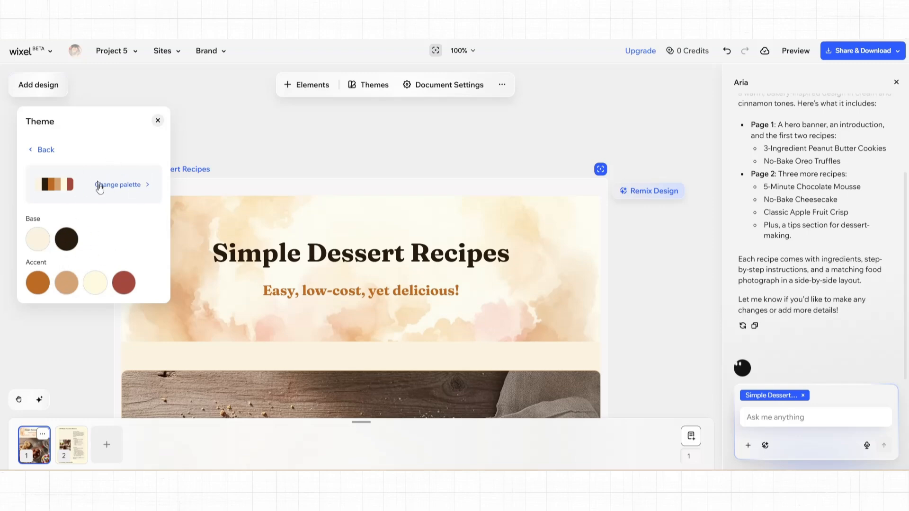
click(38, 151)
mouse_move(112, 243)
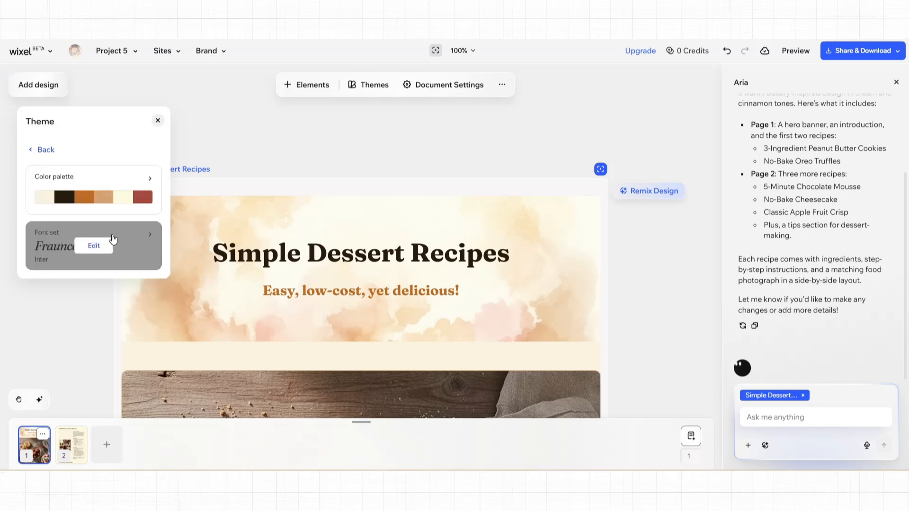
click(82, 254)
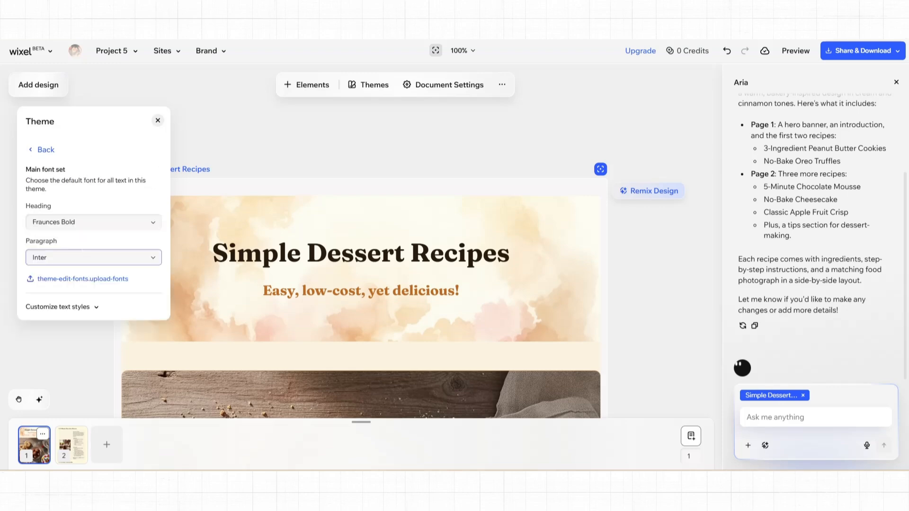
click(32, 150)
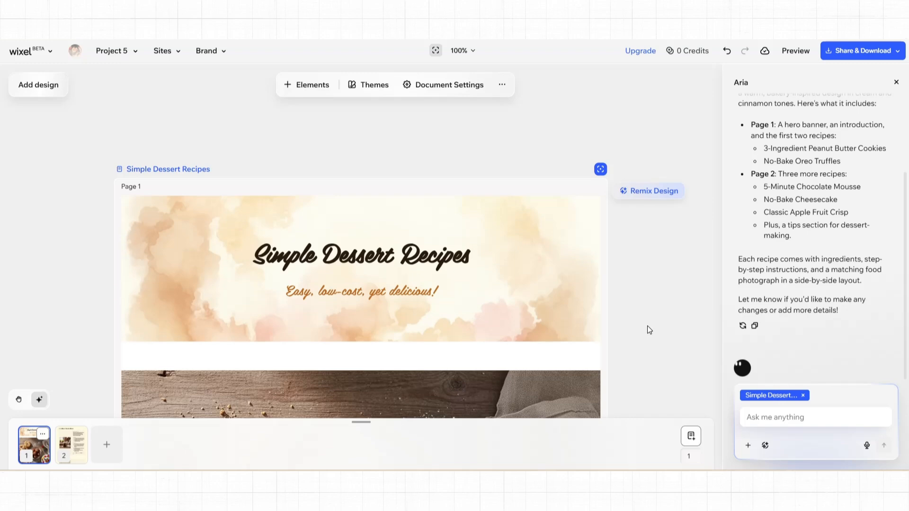
Step: Review the document's sharing and download options, then close them
click(877, 53)
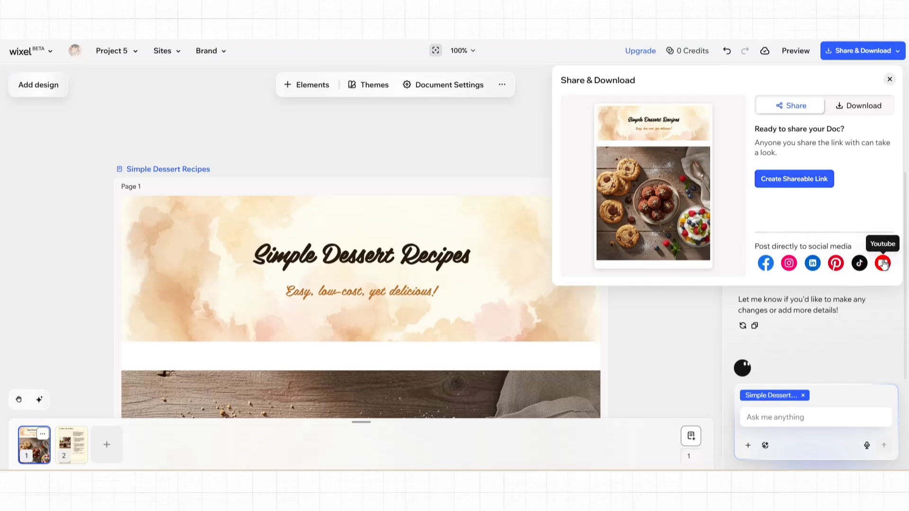
click(839, 112)
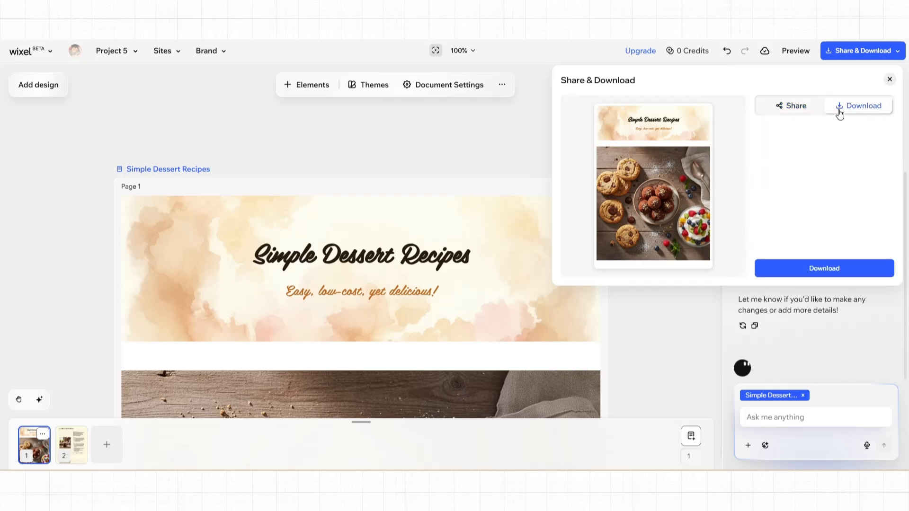
click(890, 79)
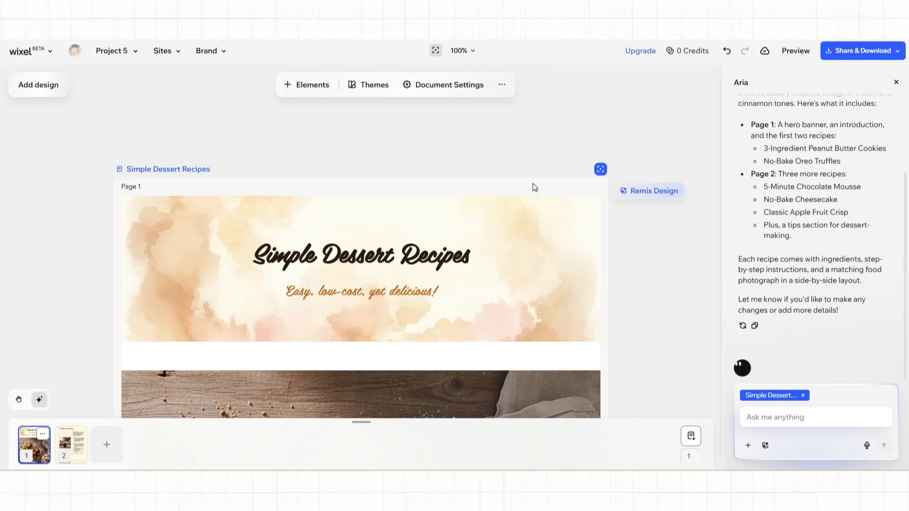